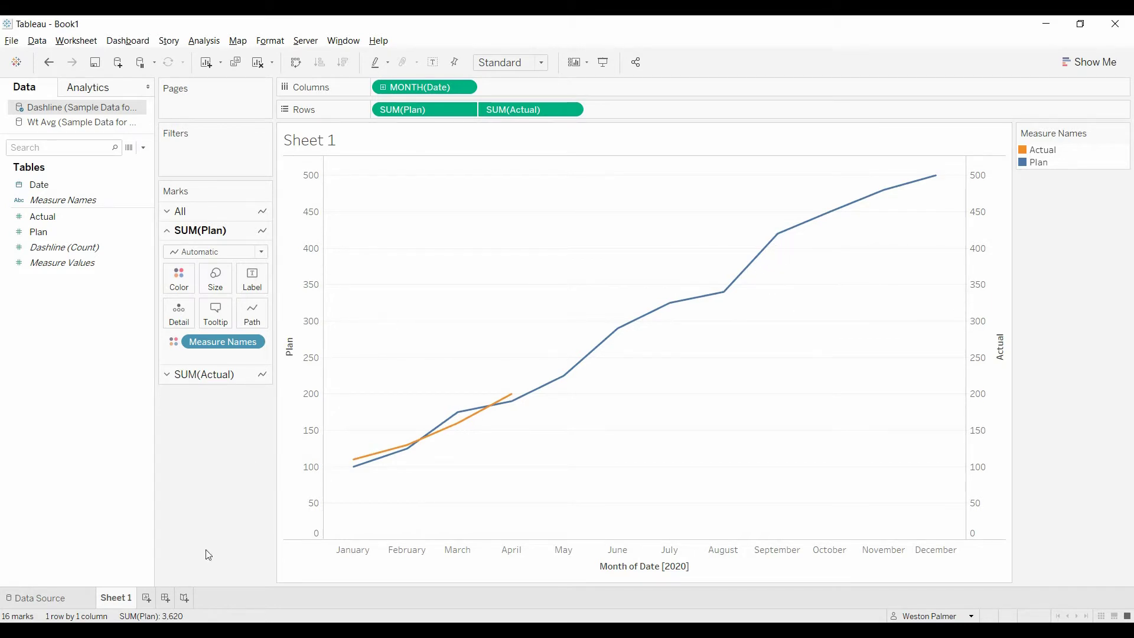
Duplicate Sheet 1 and remove the Plan and Actual measures from Rows
right_click(124, 599)
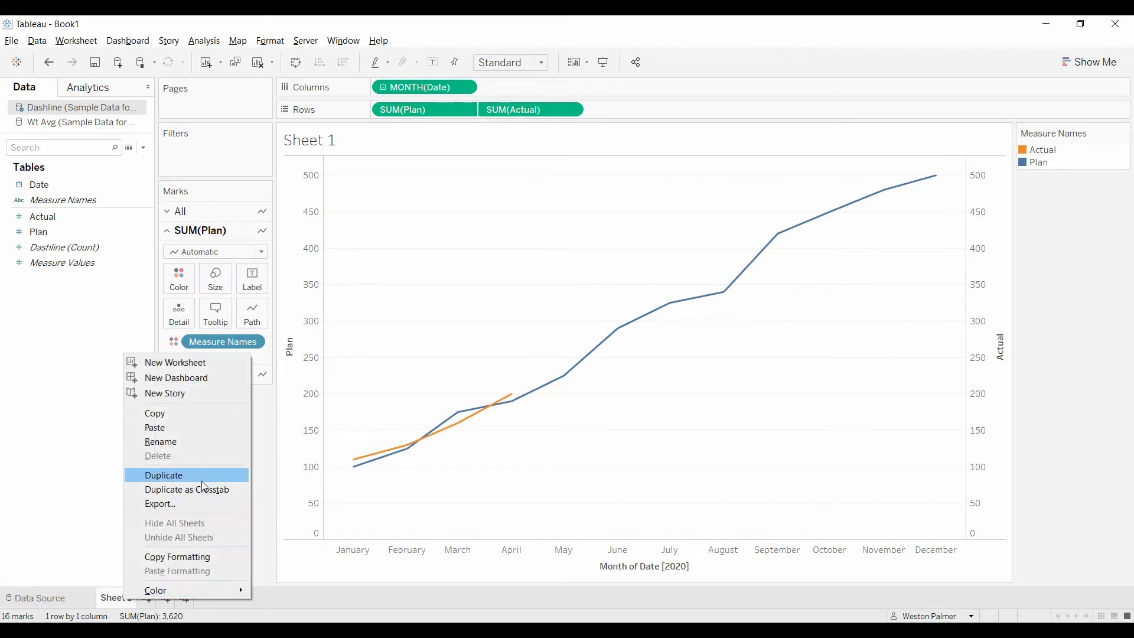
key("Escape")
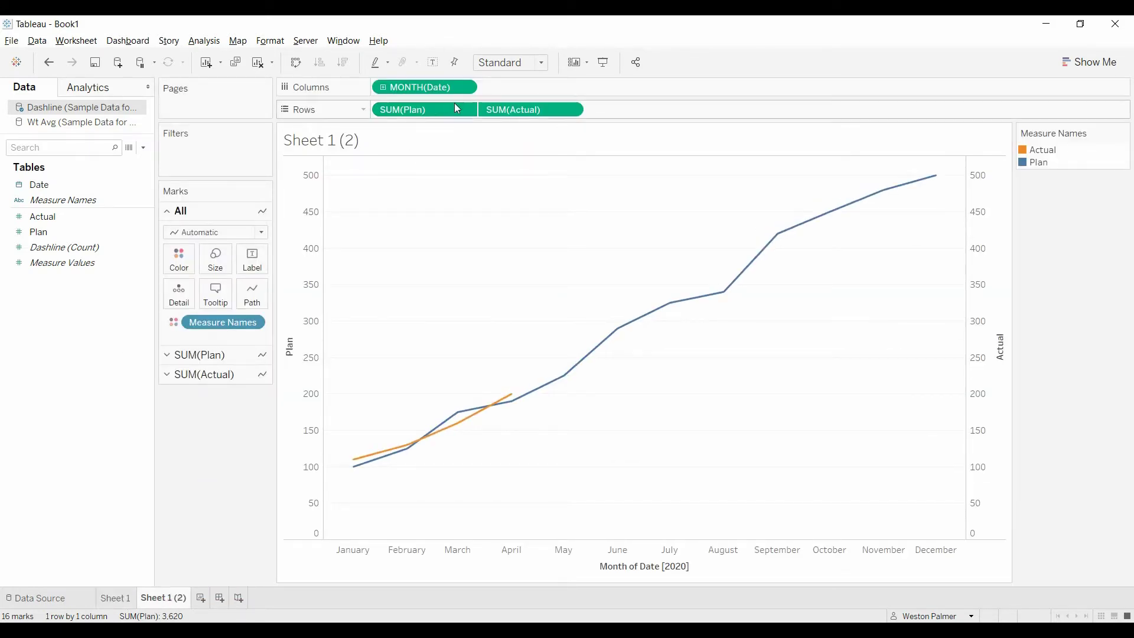
left_click_drag(446, 110, 235, 458)
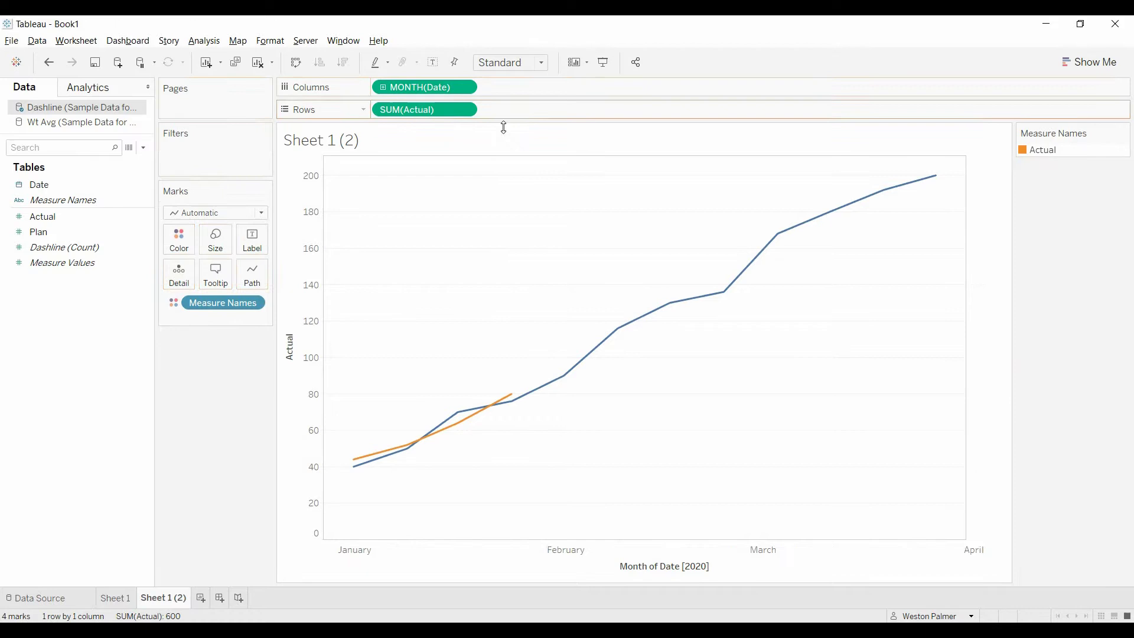
left_click_drag(416, 109, 233, 393)
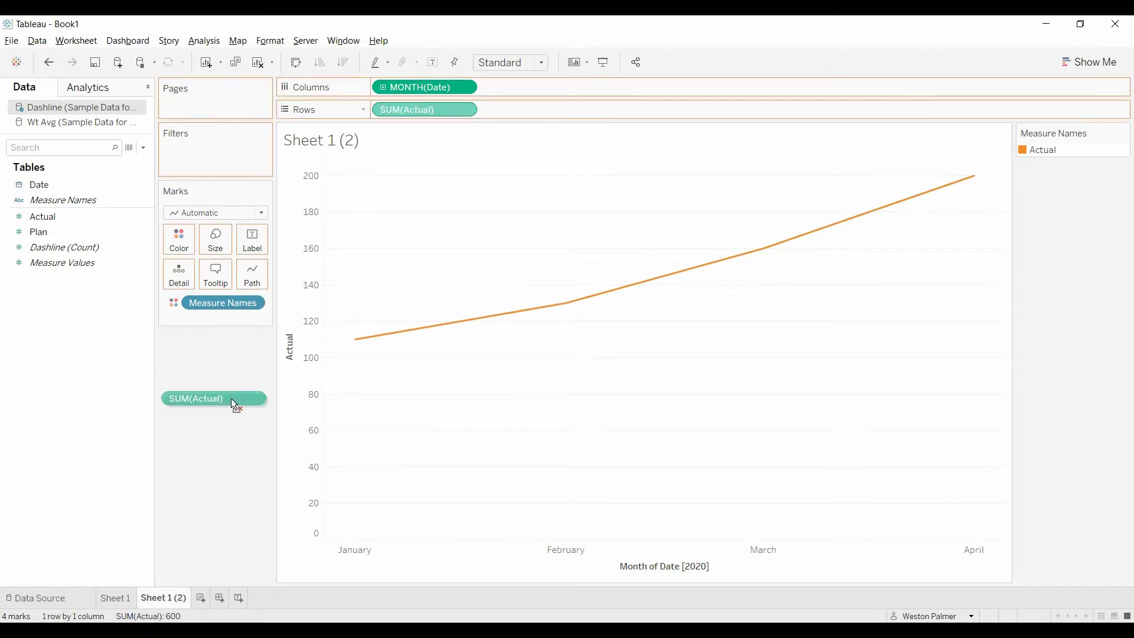
Filter Measure Names to Actual and Plan, excluding Count of Dashline
left_click(38, 184)
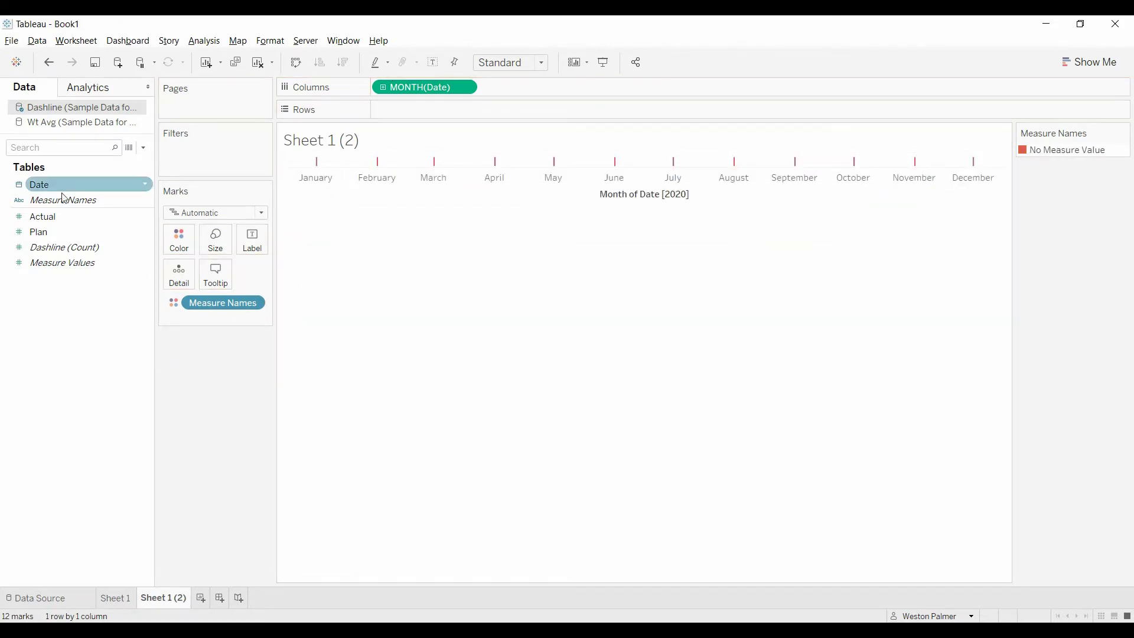
left_click_drag(53, 200, 188, 155)
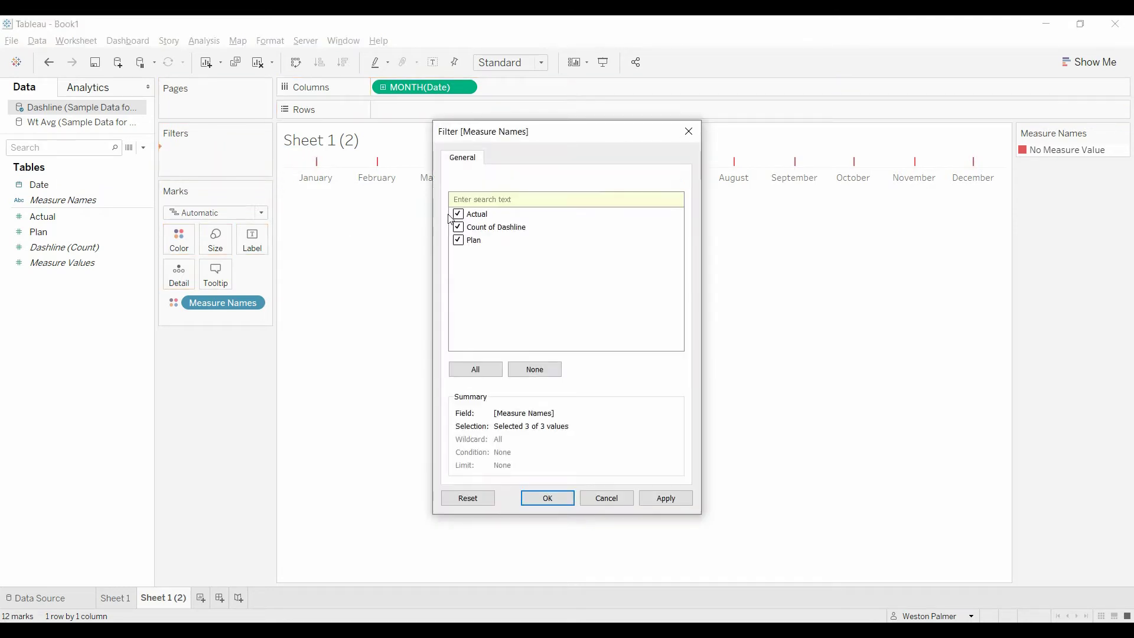
left_click(456, 227)
left_click(547, 498)
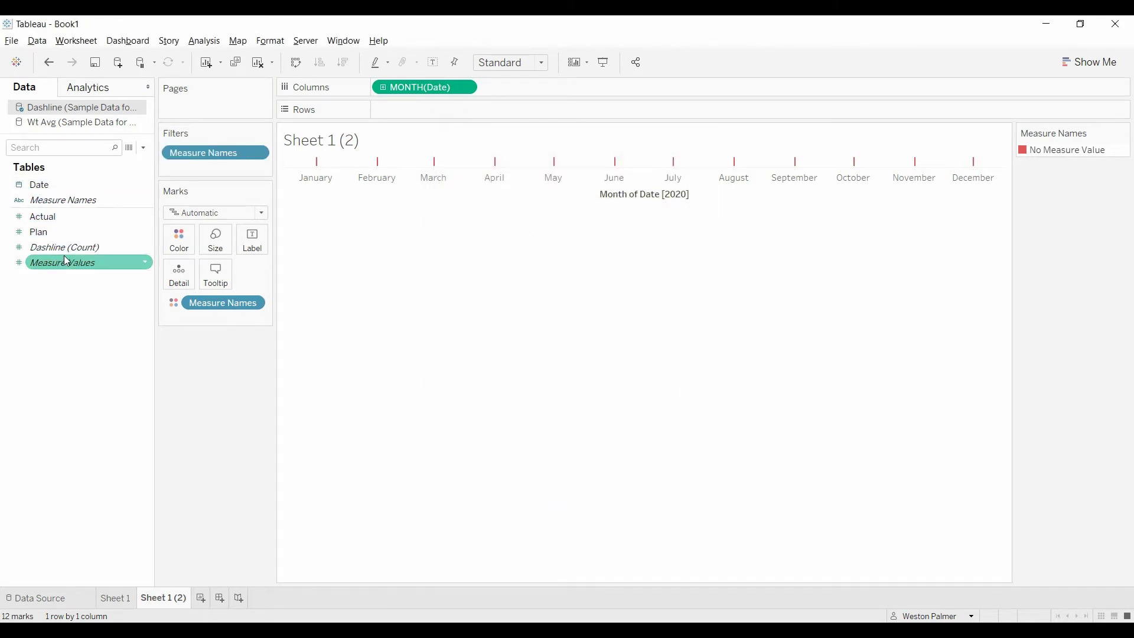
Put Measure Values on Rows, add Plan as a second row, and select the SUM(Plan) marks
mouse_move(62, 263)
left_mouse_down()
mouse_move(413, 128)
mouse_move(434, 109)
left_mouse_up()
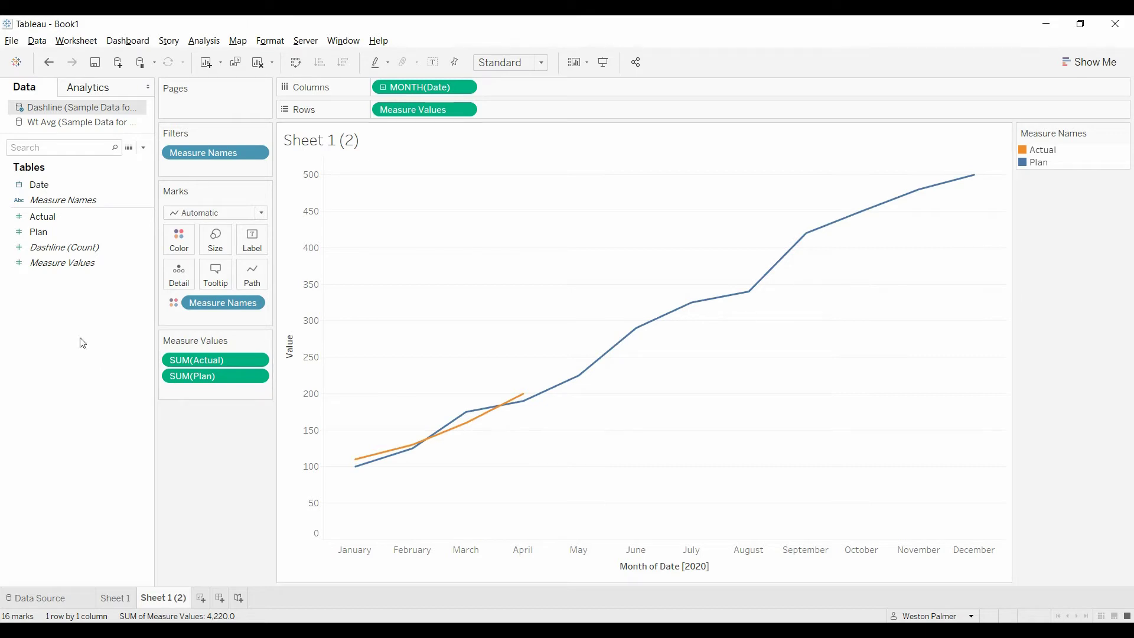
left_click(64, 247)
left_click_drag(36, 246, 513, 111)
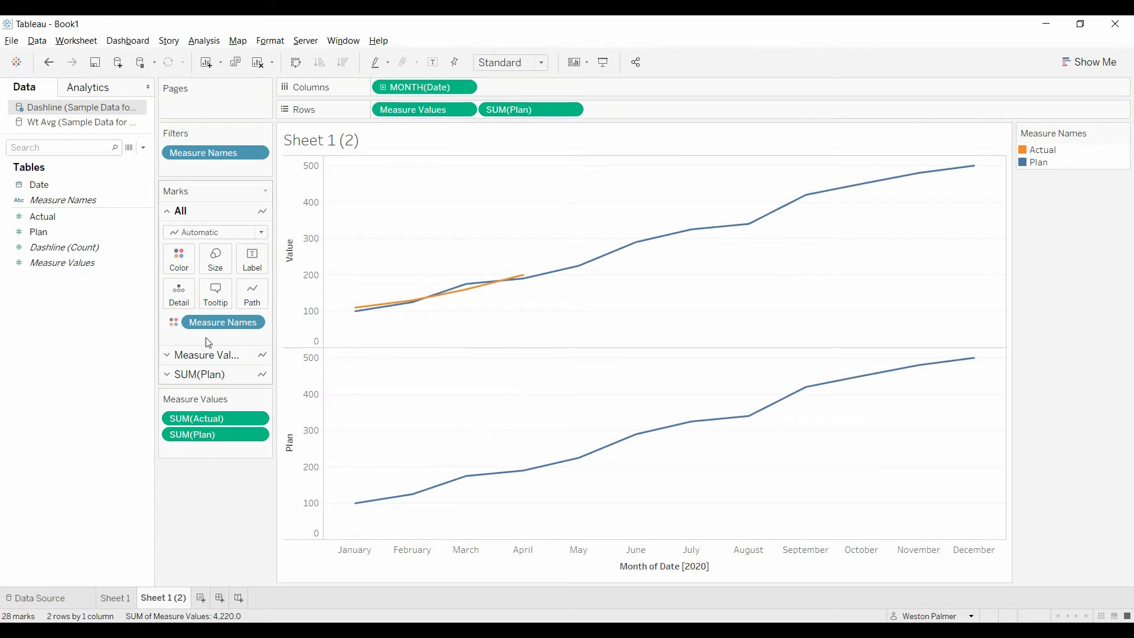
left_click(172, 376)
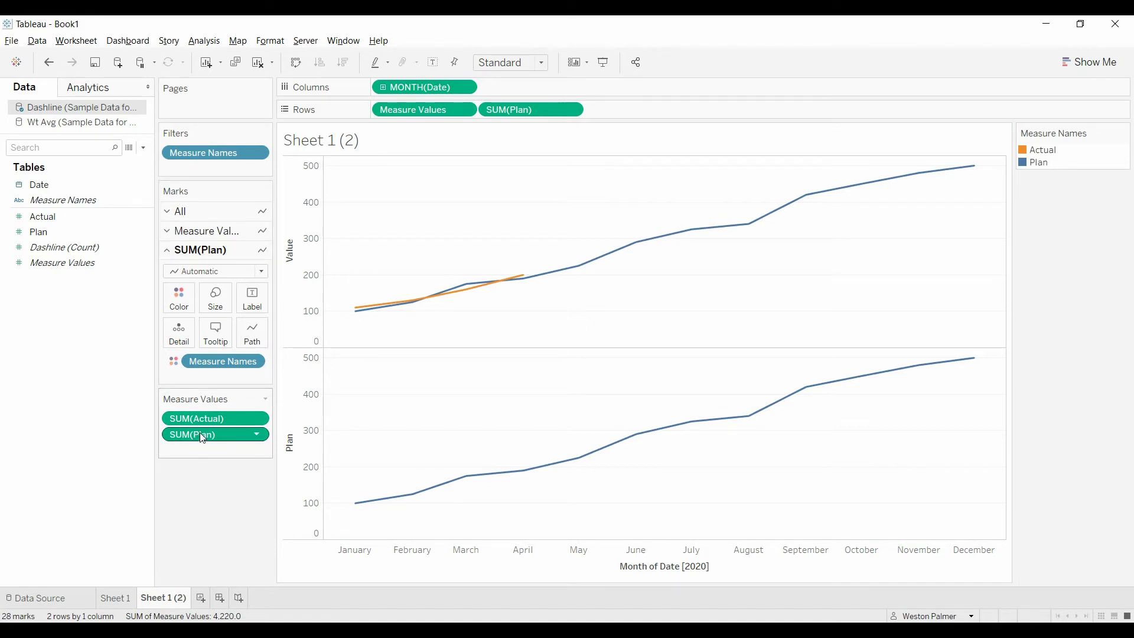
Make the SUM(Plan) marks white circles with Measure Names colouring removed
left_click(260, 271)
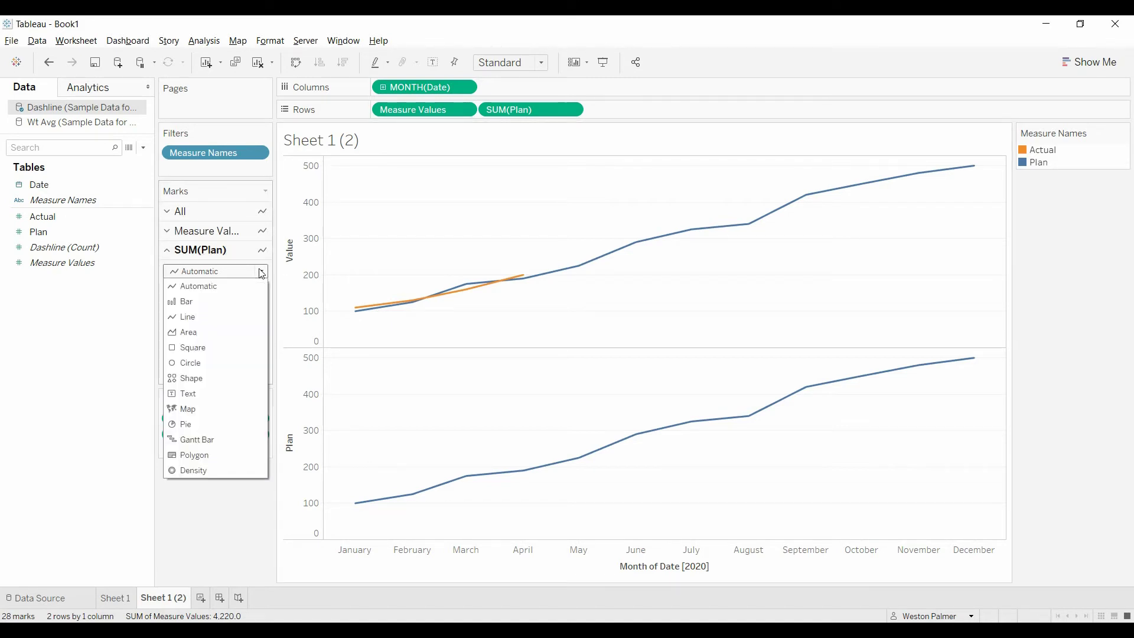
left_click(190, 363)
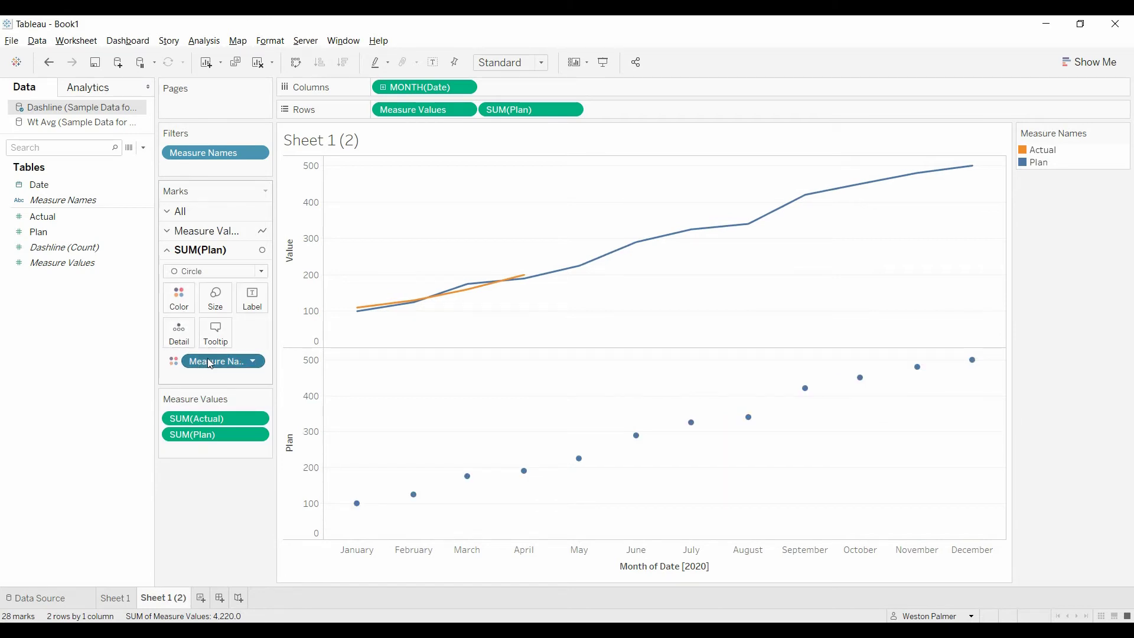
left_click_drag(210, 362, 205, 518)
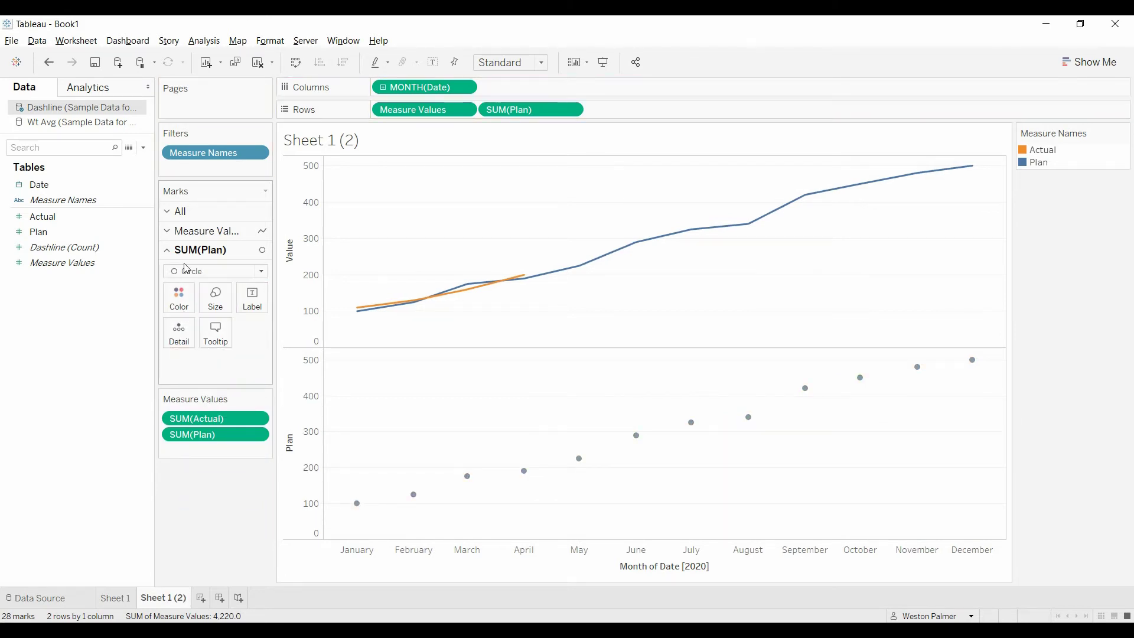
left_click(180, 297)
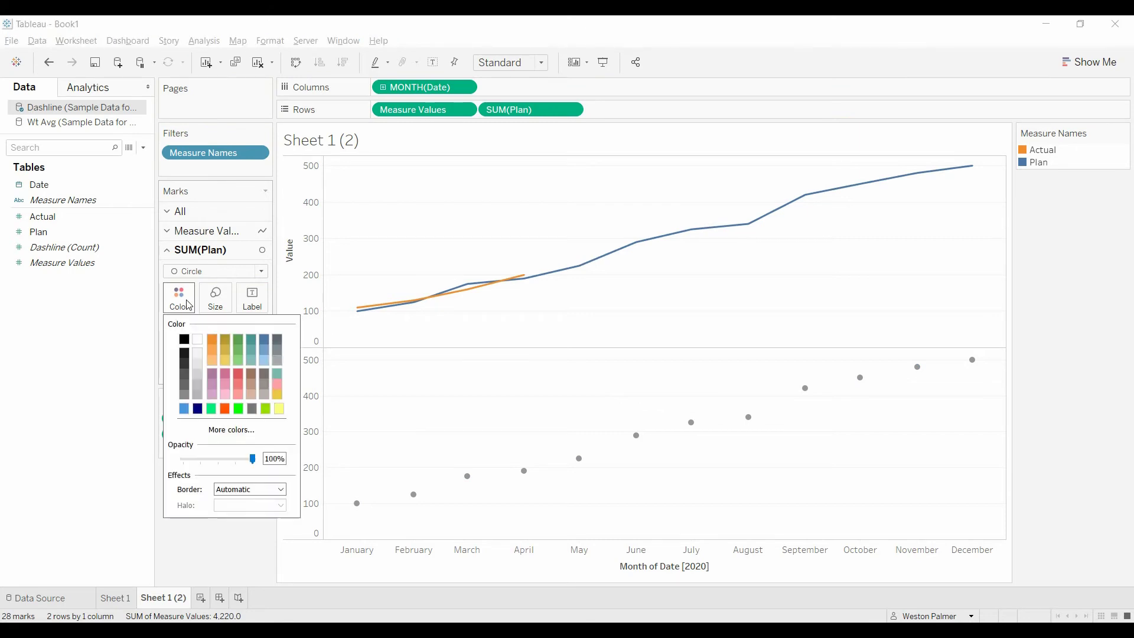
left_click(197, 339)
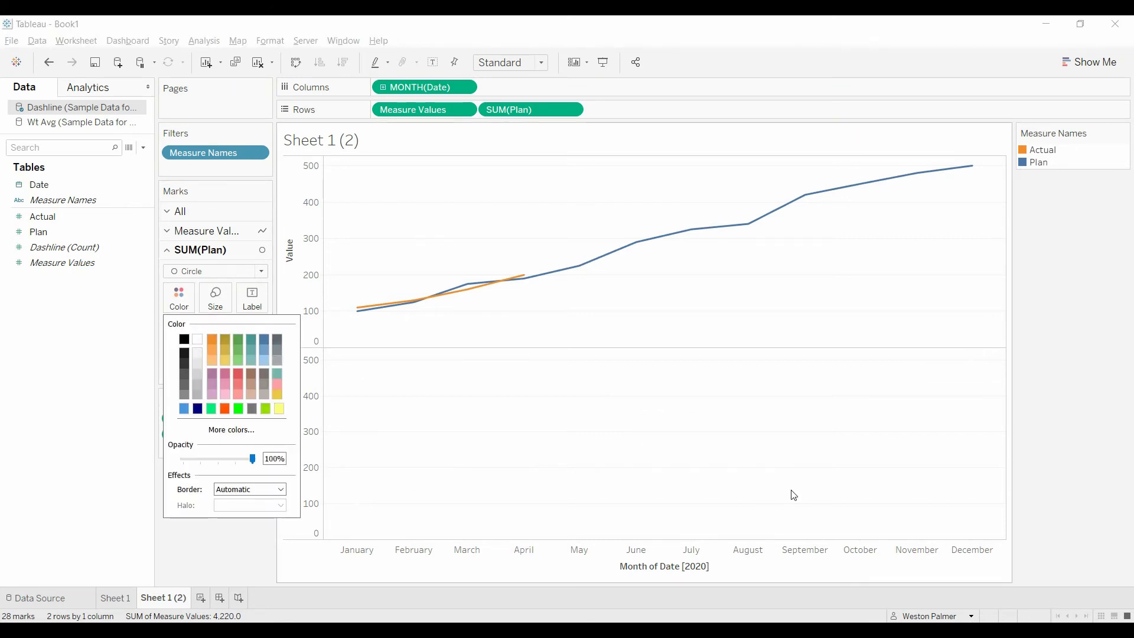
left_click(221, 572)
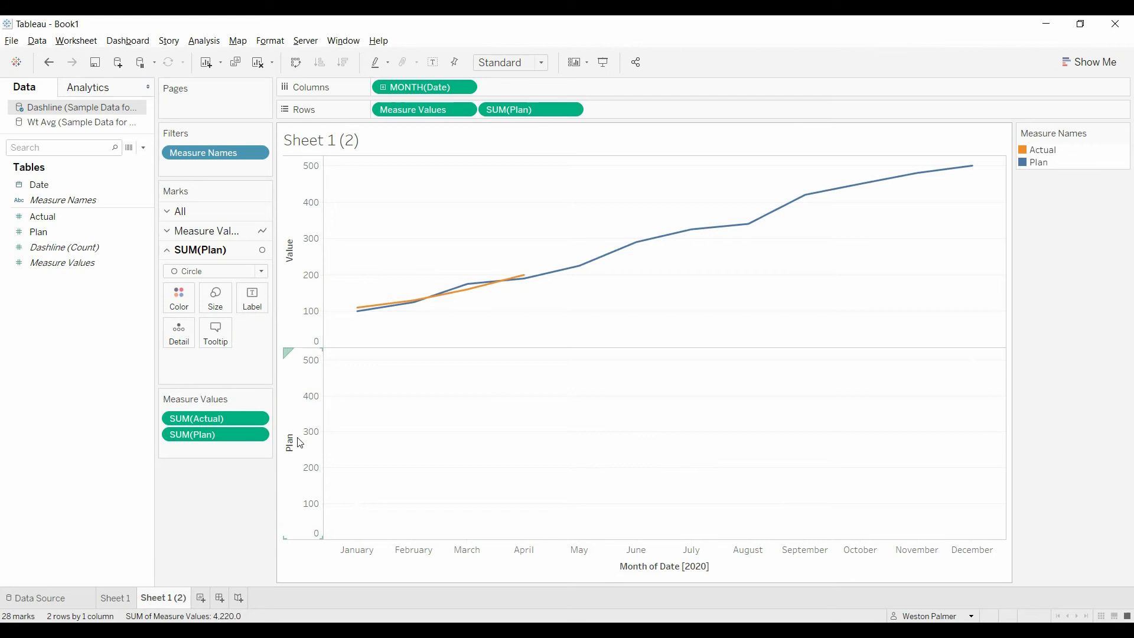
Make Plan a dual axis and synchronize it with the Value axis
right_click(294, 437)
left_click(341, 499)
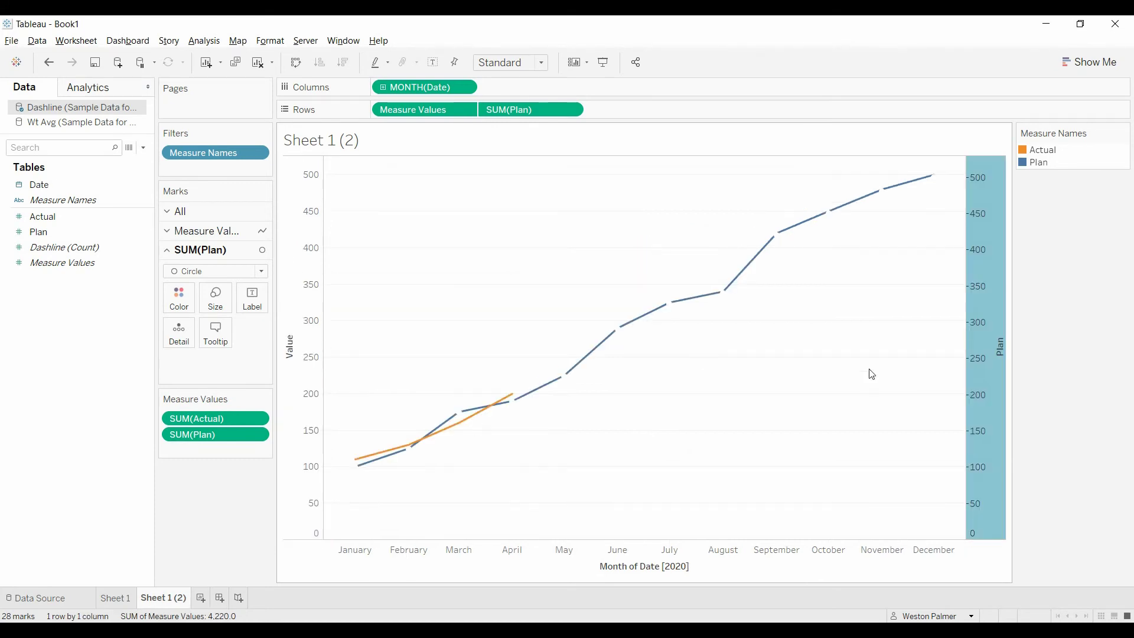
right_click(977, 385)
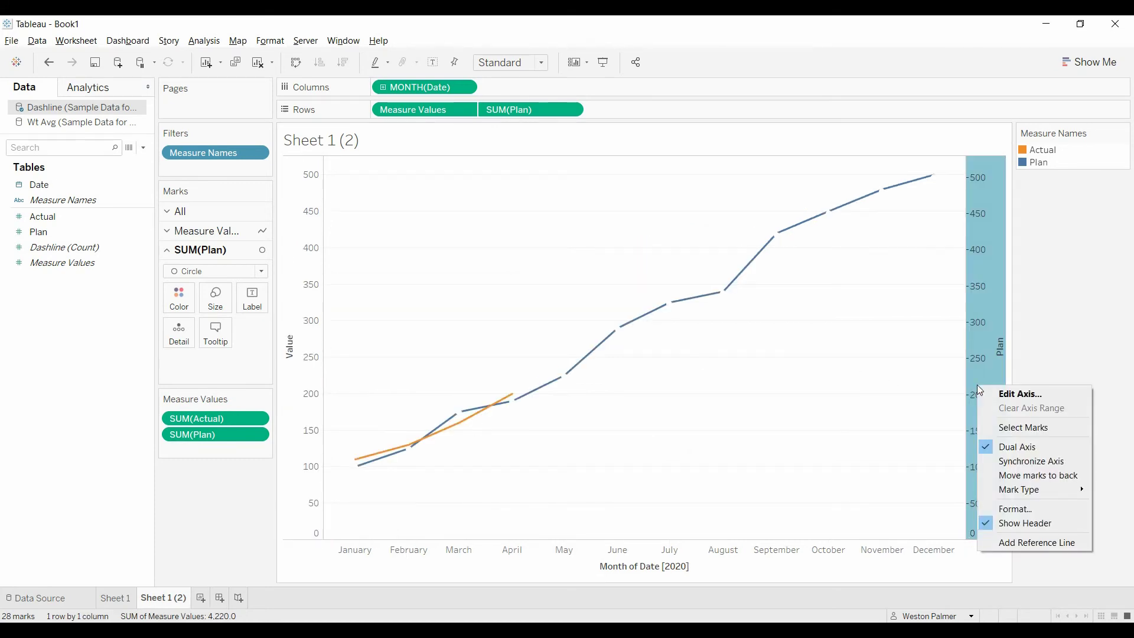
left_click(1009, 464)
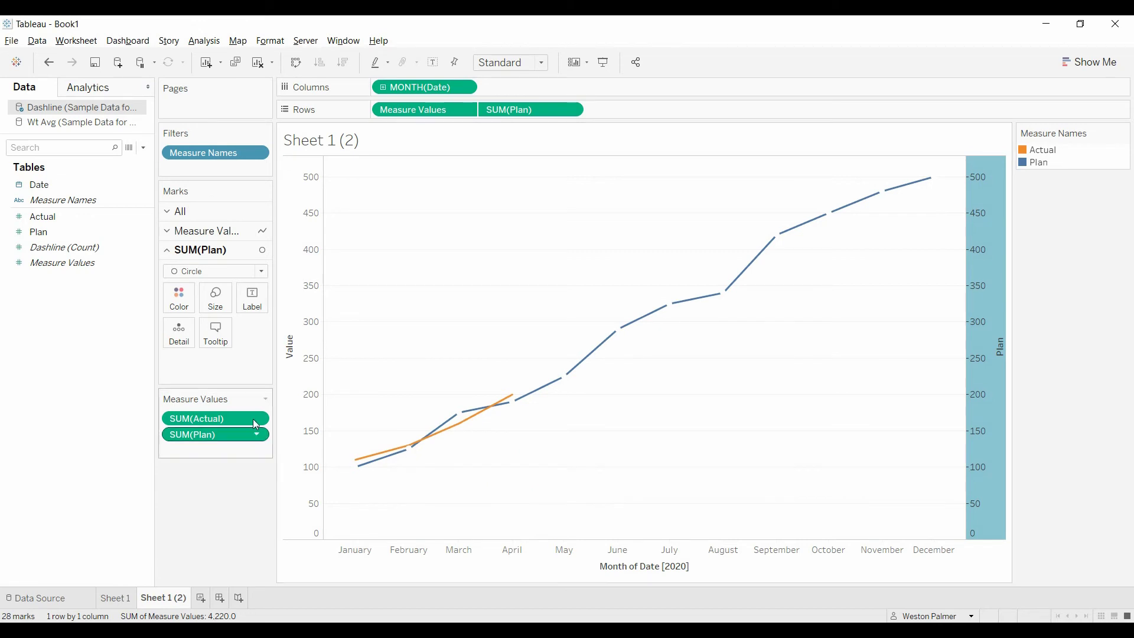
Increase the SUM(Plan) circle size so the Plan line shows wider dash gaps
left_click(219, 301)
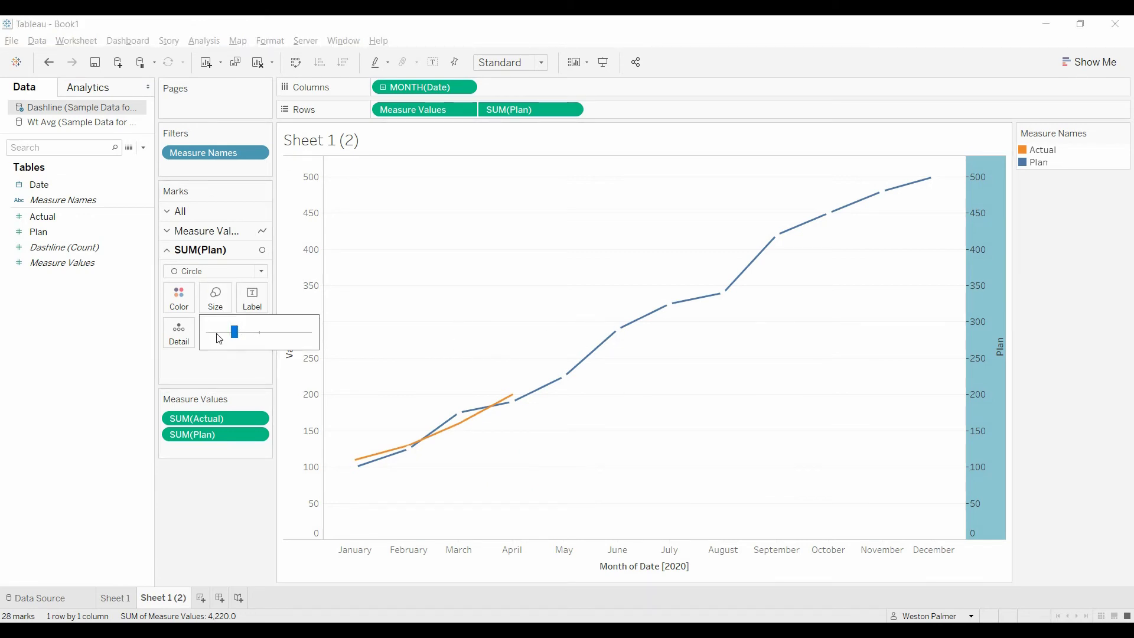
left_click_drag(234, 334, 264, 333)
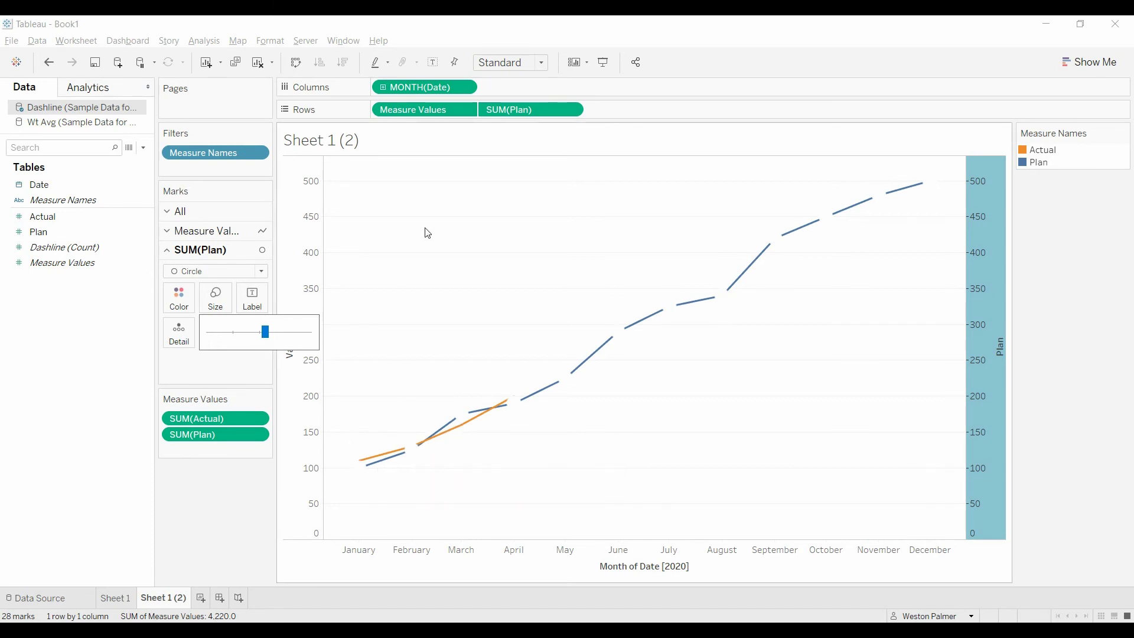
left_click(465, 110)
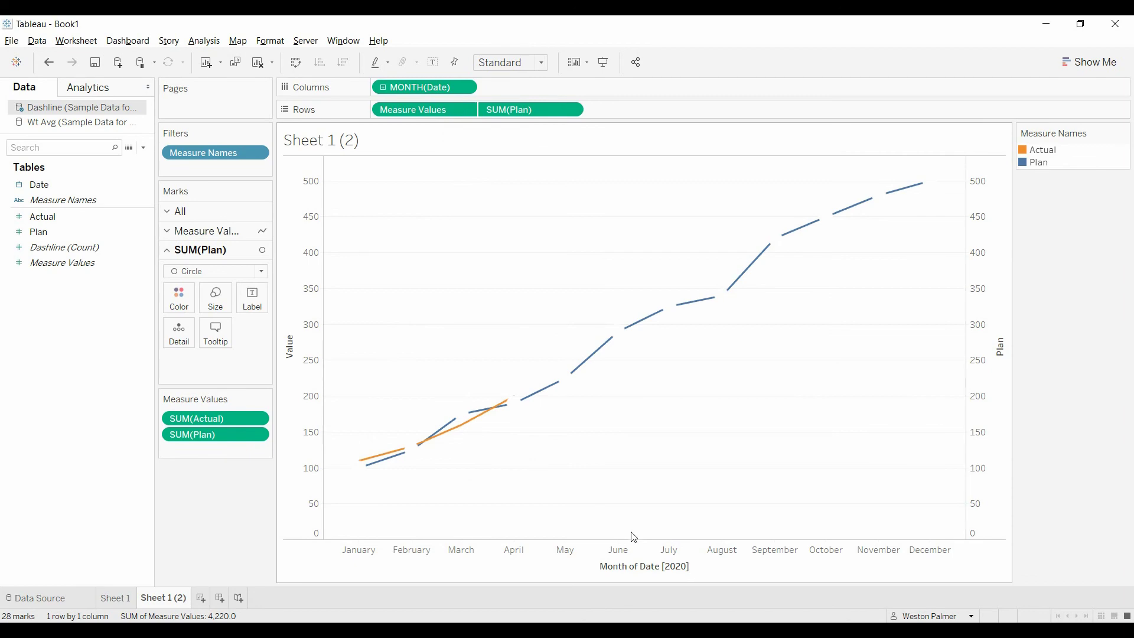